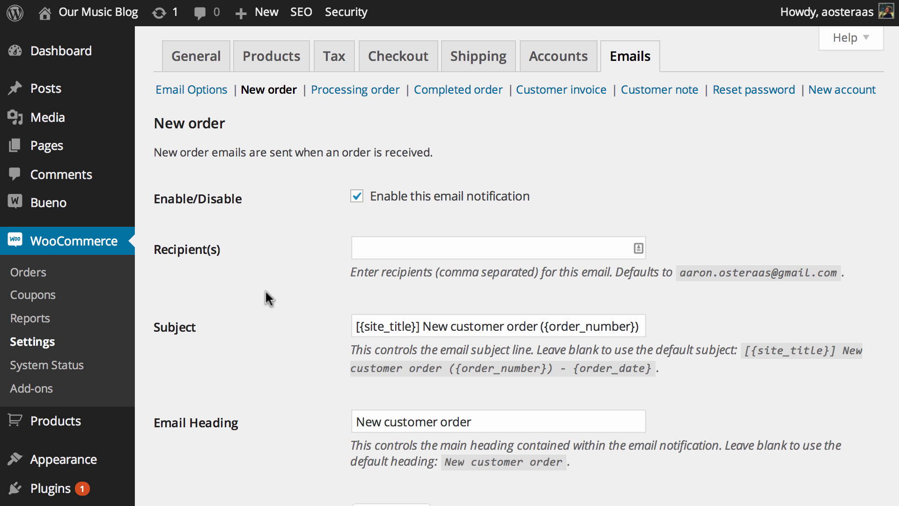
scroll(275, 241, "down", 5)
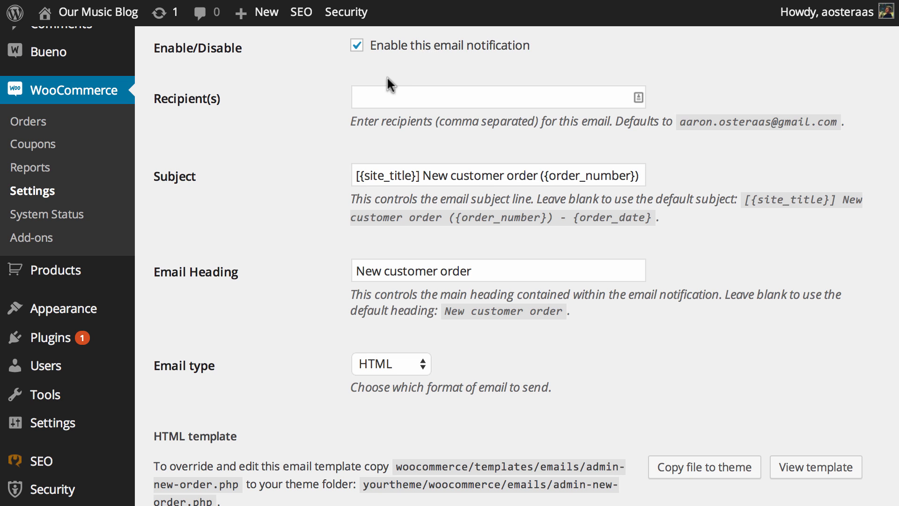
Review the Recipient(s) field and the site_title and order_number placeholders in the subject.
left_click(366, 92)
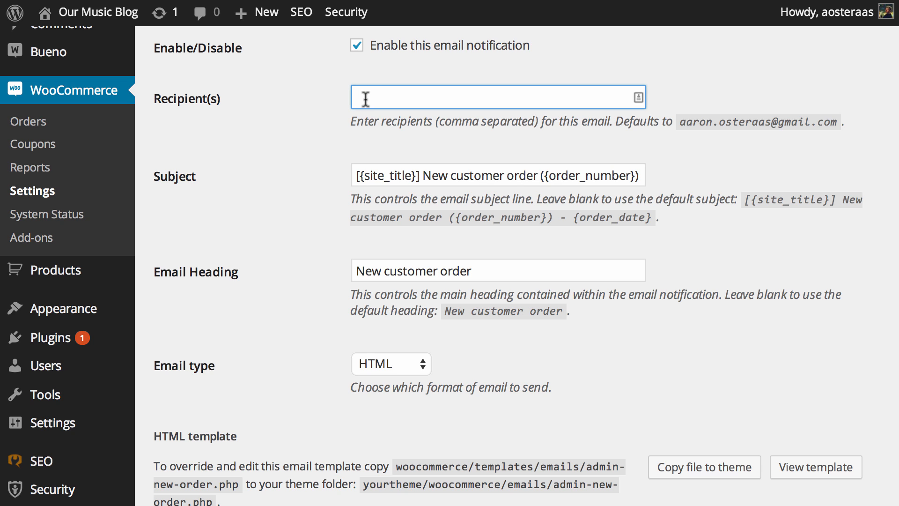
scroll(297, 125, "down", 1)
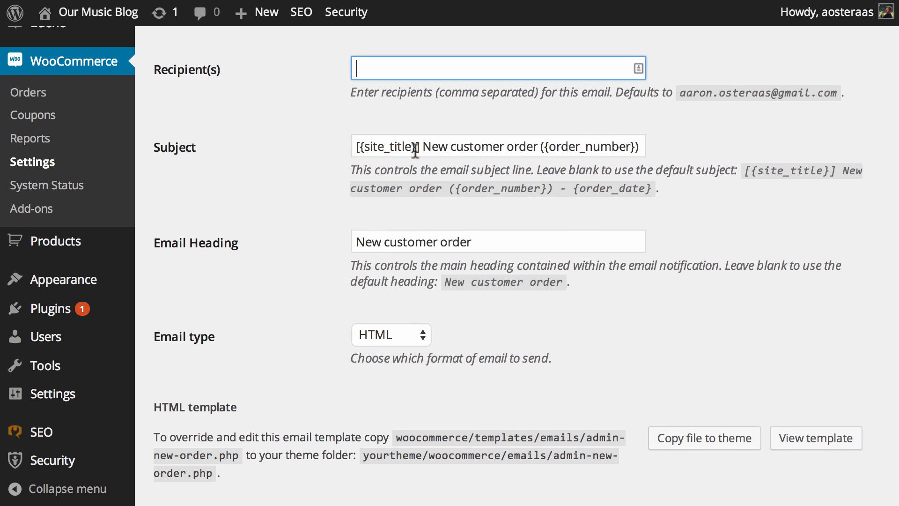
left_click_drag(366, 146, 404, 145)
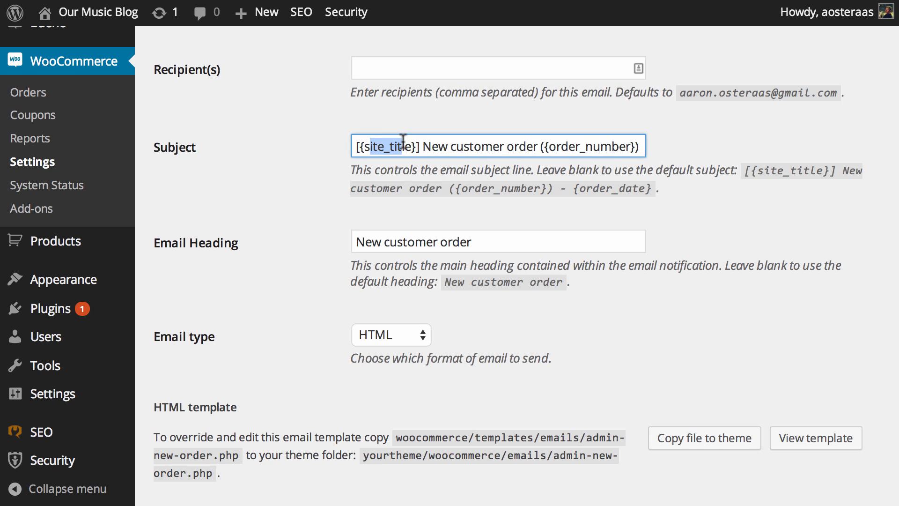
left_click(635, 145)
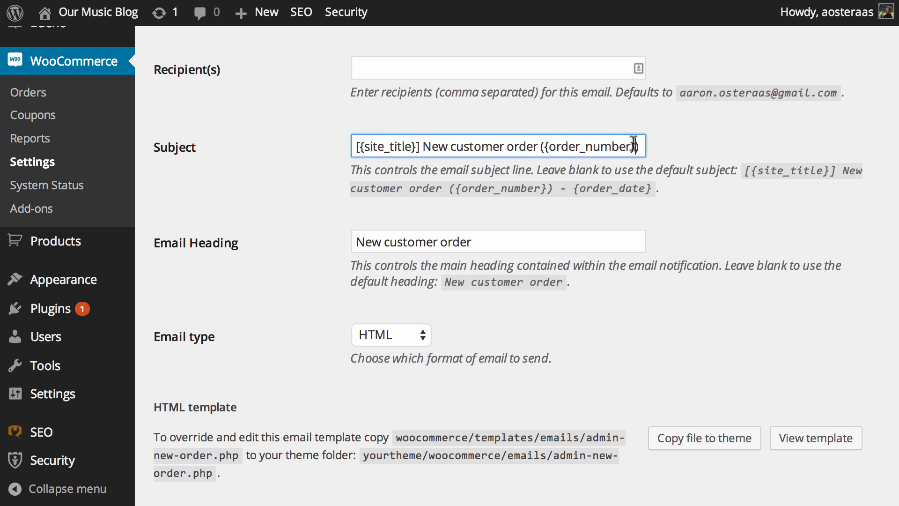
left_click_drag(634, 145, 568, 145)
left_click(248, 144)
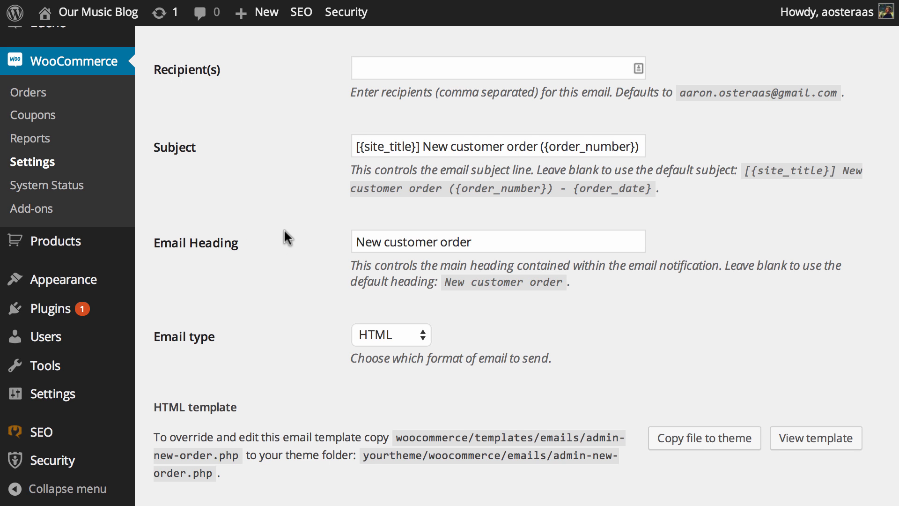
scroll(284, 230, "down", 3)
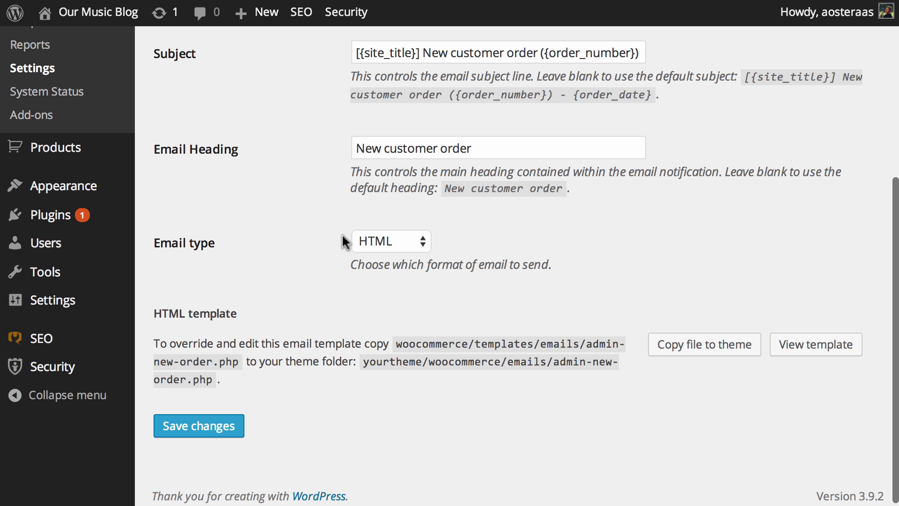
Keep HTML as the email type and save the New order email settings.
left_click(390, 241)
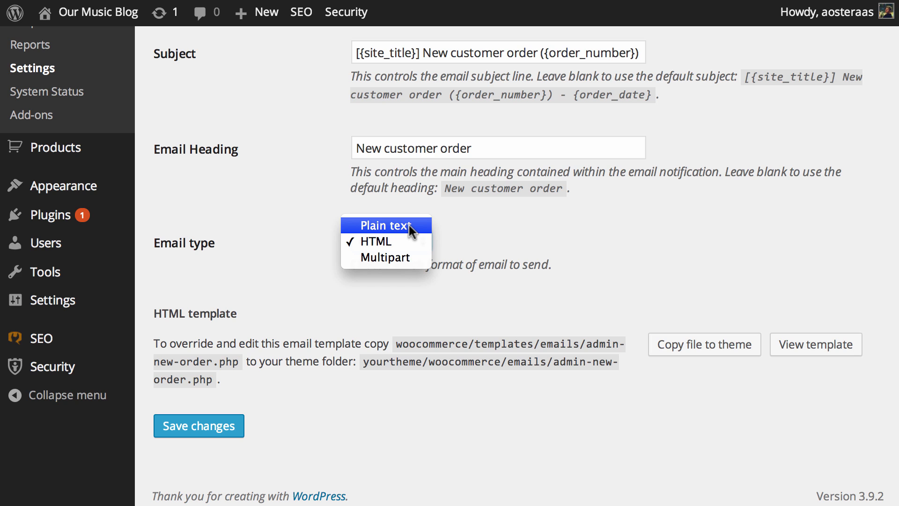
left_click(402, 244)
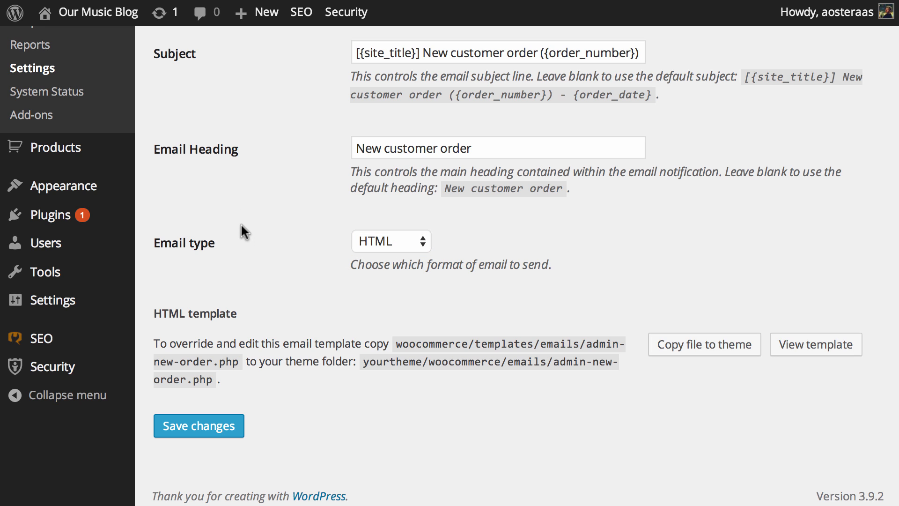
scroll(241, 222, "down", 1)
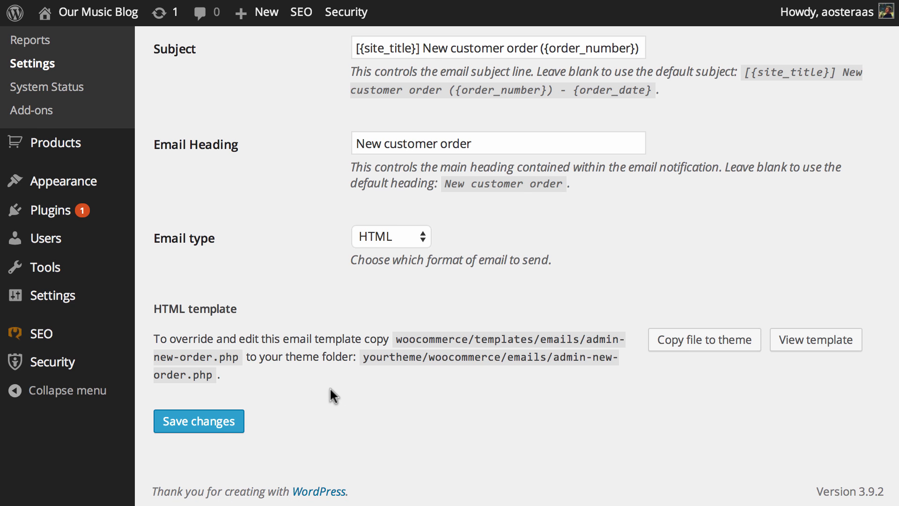
left_click(211, 421)
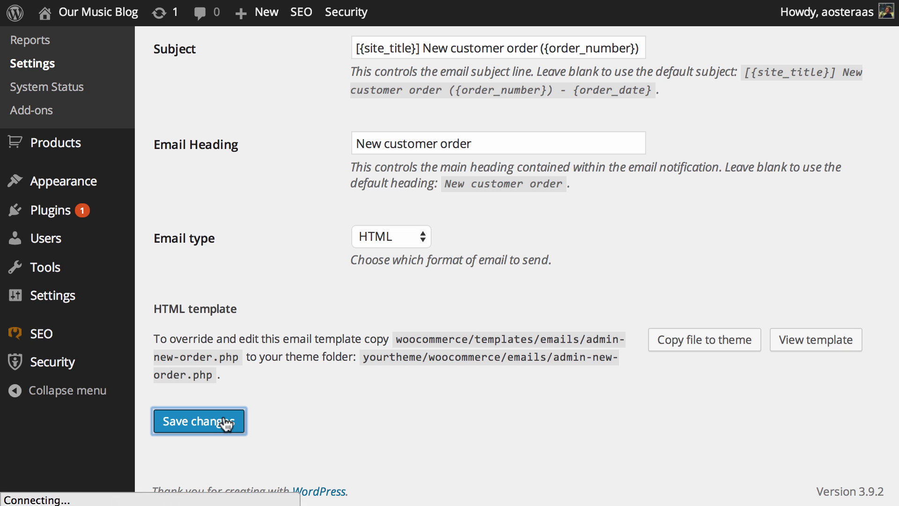